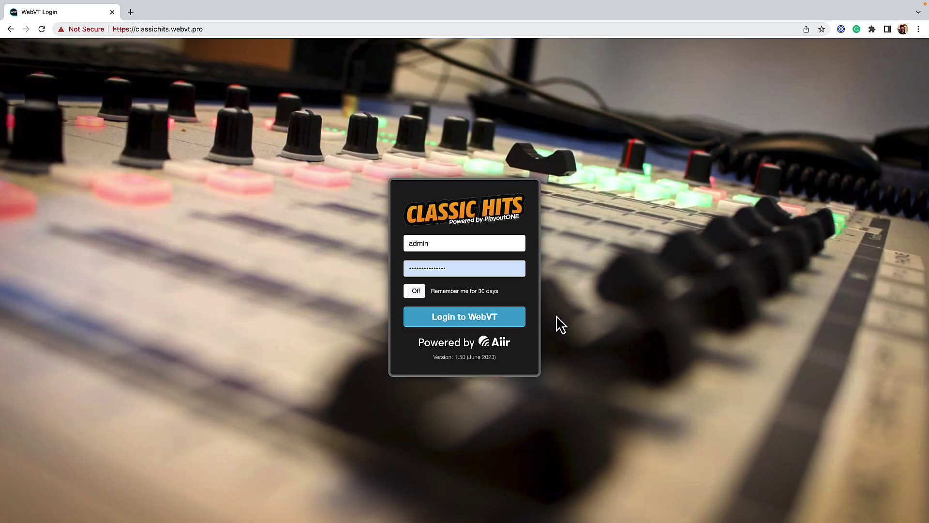
- Log in with the prefilled credentials and load the 10 PM log for 13 June 2023
{"action": "left_click", "coordinate": [512, 319]}
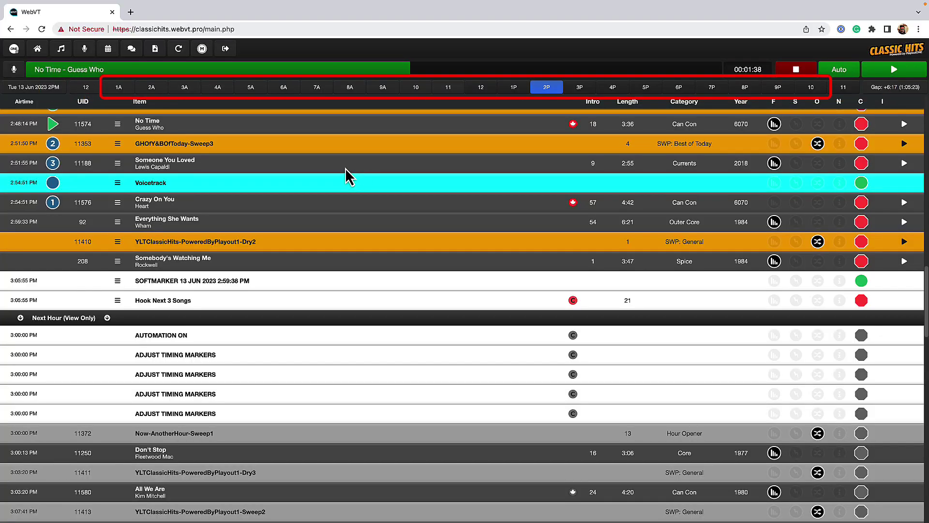
{"action": "left_click", "coordinate": [113, 53]}
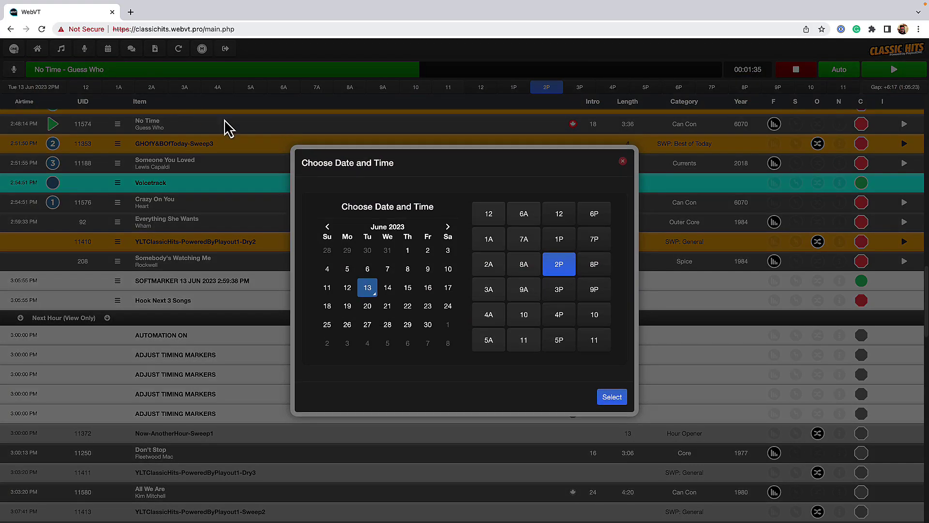
{"action": "left_click", "coordinate": [594, 320]}
{"action": "left_click", "coordinate": [620, 397]}
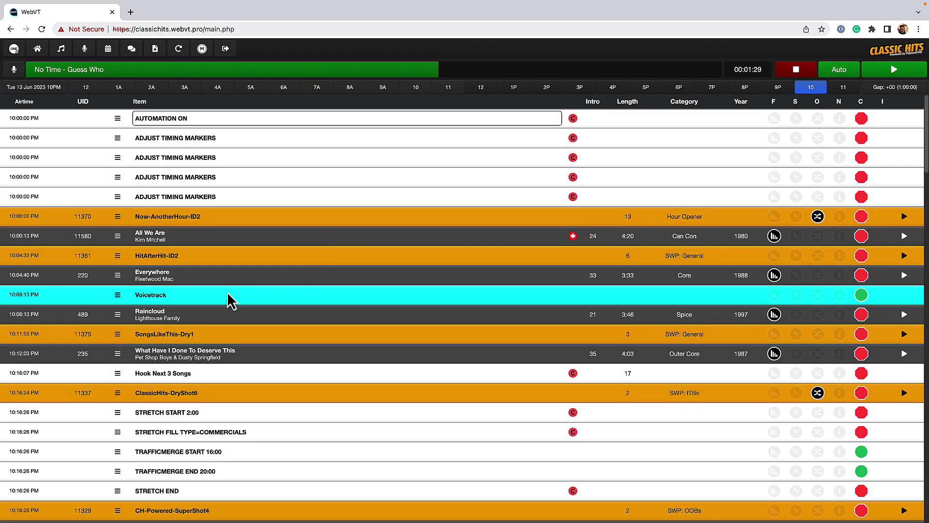
- Open the Voicetrack slot between Everywhere and Raincloud in the segue editor and voicetrack recorder, allowing microphone access
{"action": "left_click", "coordinate": [225, 300]}
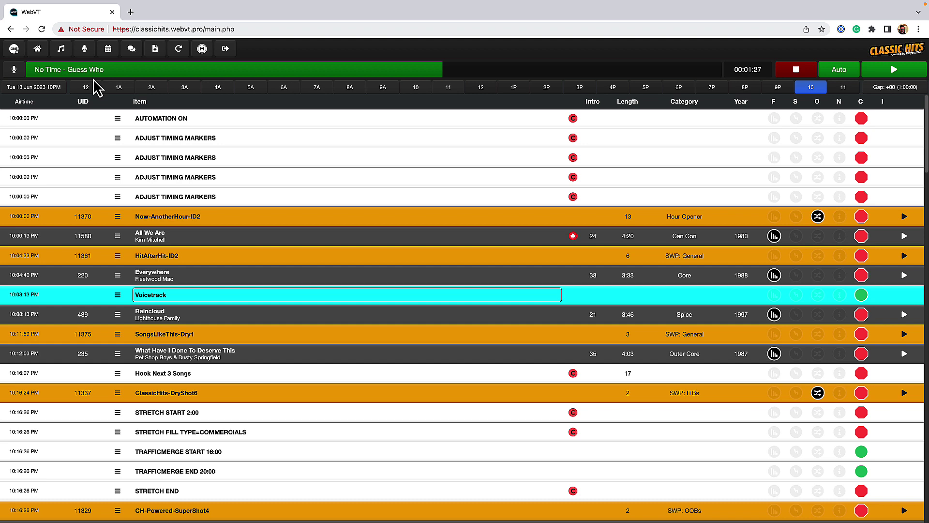
{"action": "left_click", "coordinate": [89, 53]}
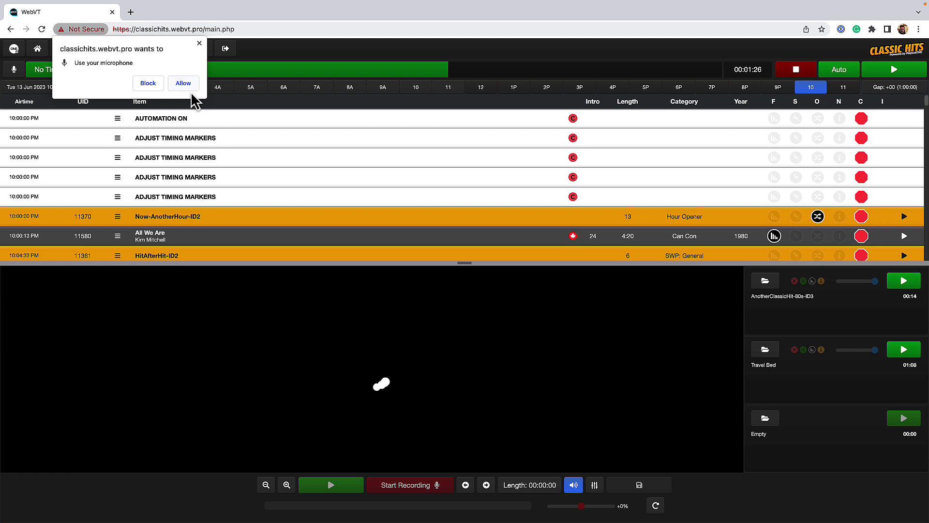
{"action": "left_click", "coordinate": [186, 85]}
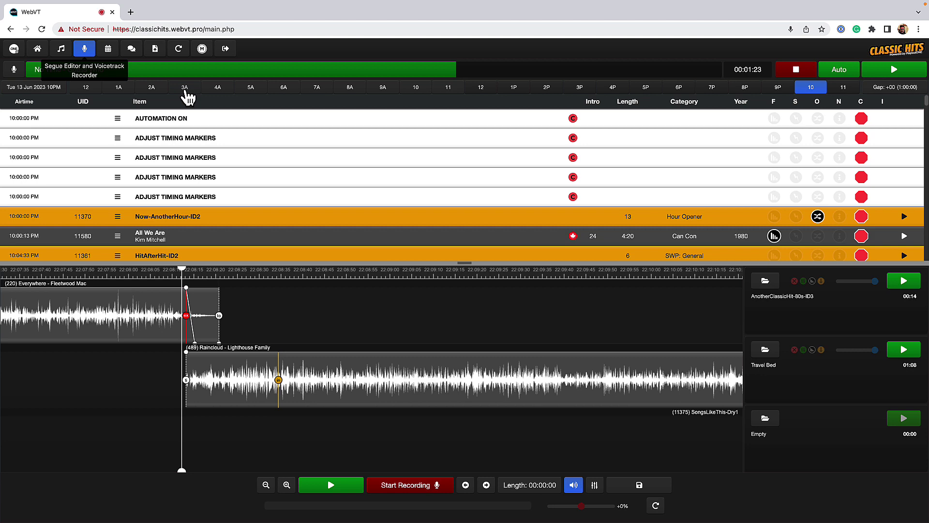
- Set the LiveMIC input device to Default - RODECaster Pro II Main Multitrack and save the settings
{"action": "left_click", "coordinate": [22, 56]}
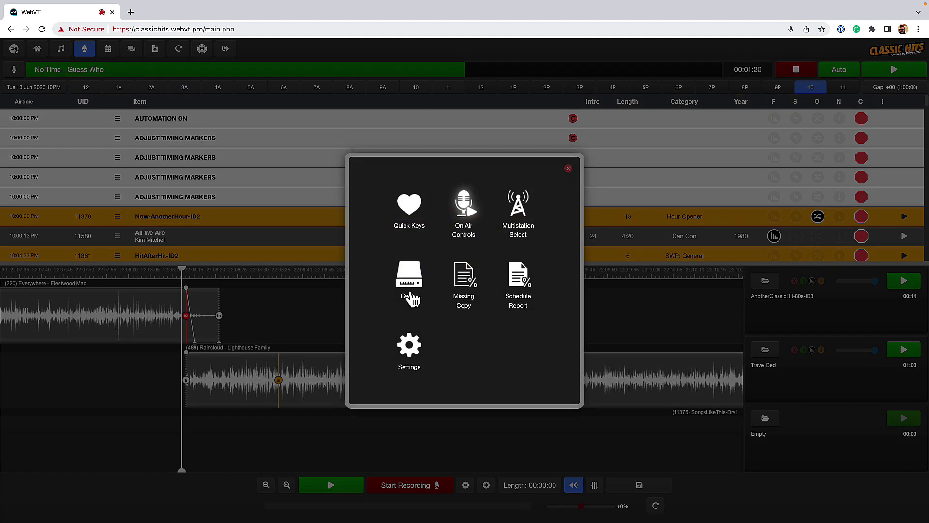
{"action": "left_click", "coordinate": [410, 358]}
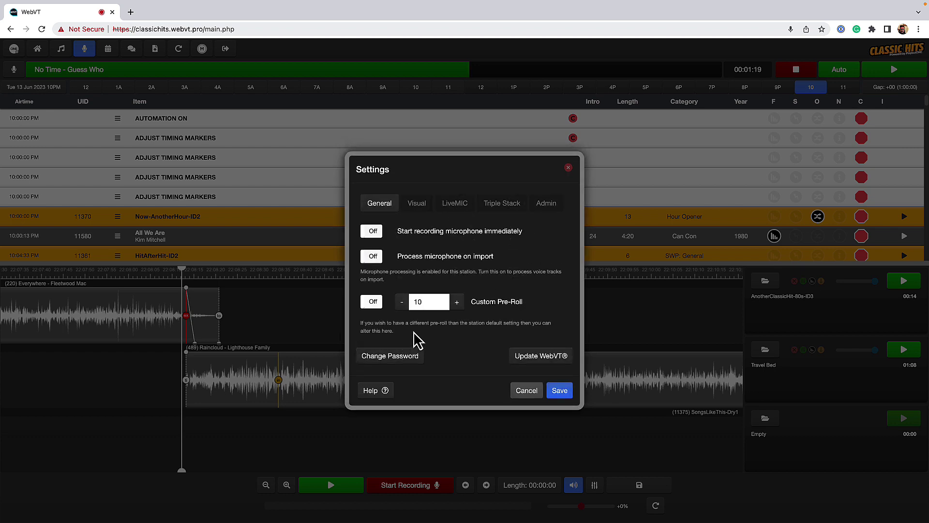
{"action": "left_click", "coordinate": [455, 213]}
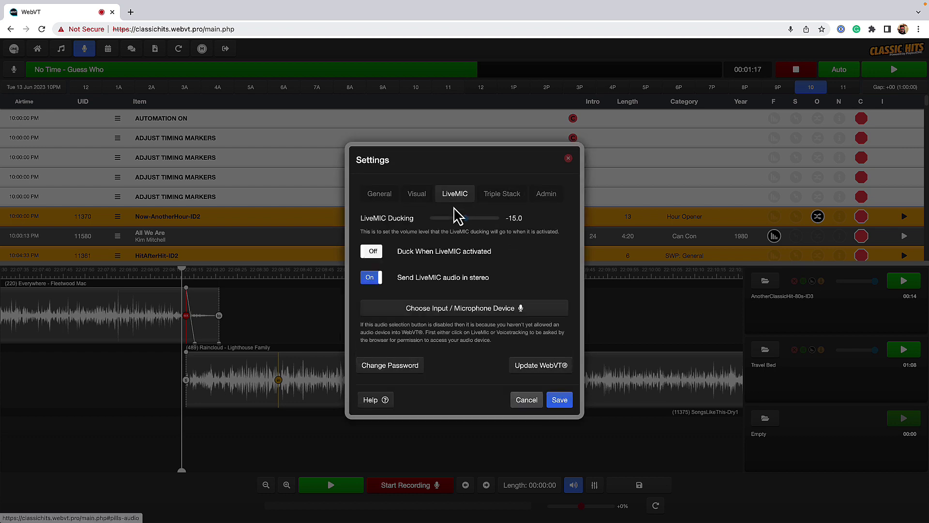
{"action": "left_click", "coordinate": [467, 319]}
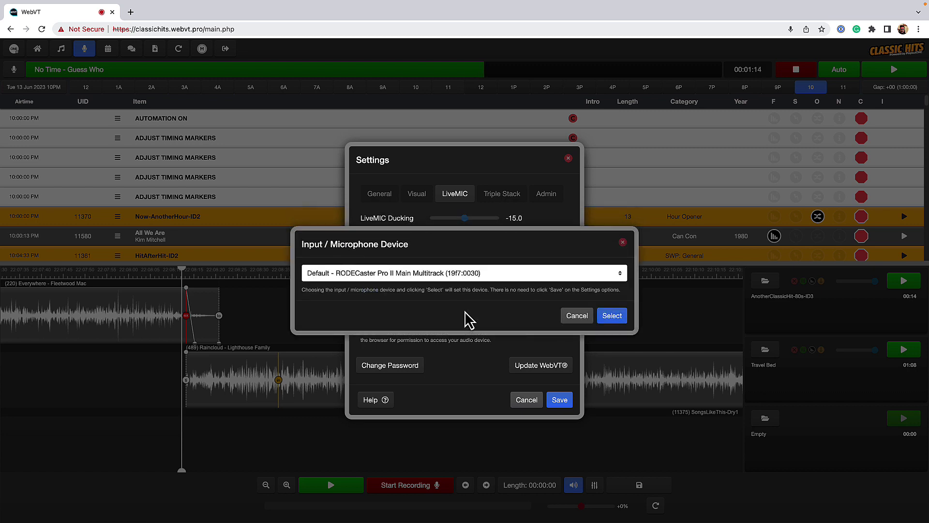
{"action": "left_click", "coordinate": [608, 317]}
{"action": "left_click", "coordinate": [560, 402]}
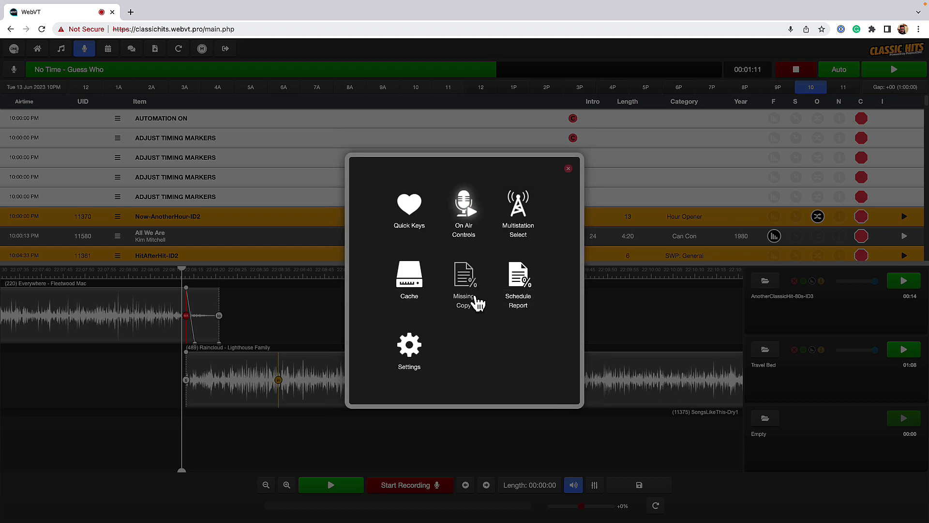
{"action": "left_click", "coordinate": [569, 171]}
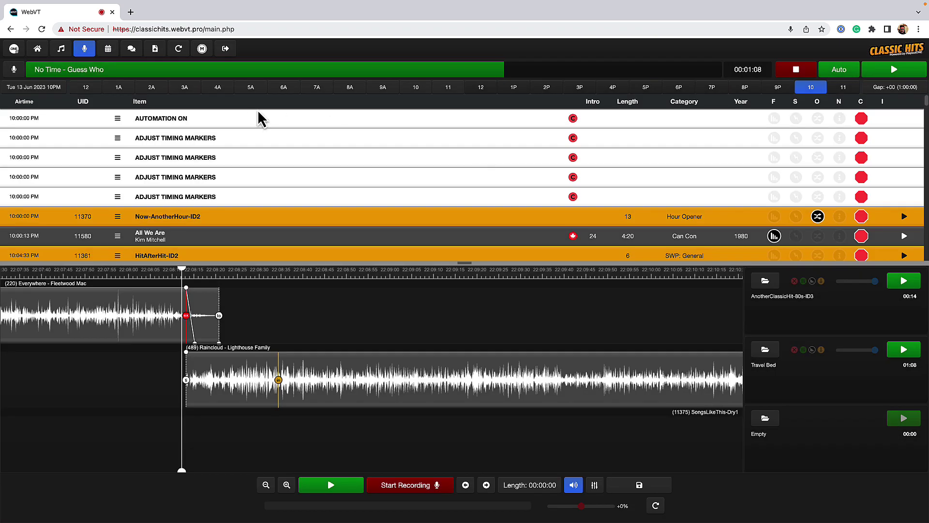
- Reload the page, then reopen the voicetrack recorder for the slot after Everywhere with more log rows showing above it
{"action": "left_click", "coordinate": [726, 29]}
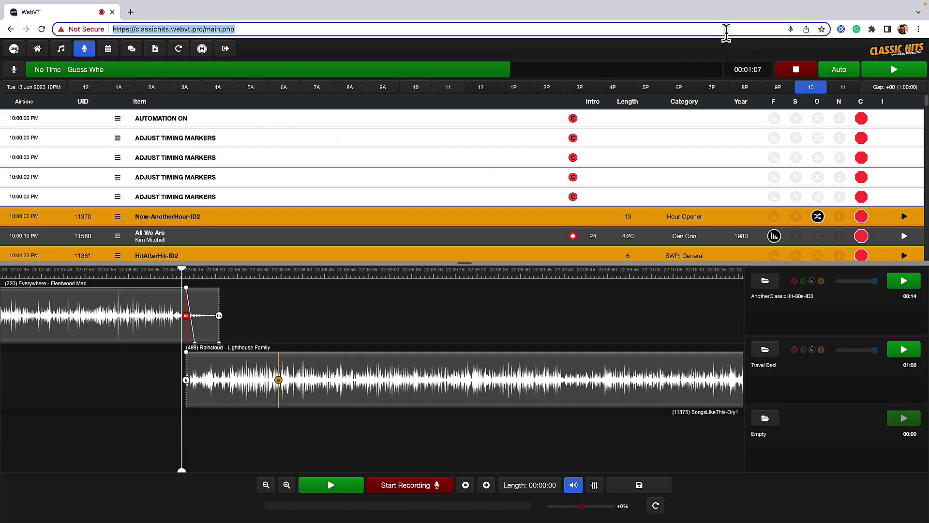
{"action": "key", "text": "Return"}
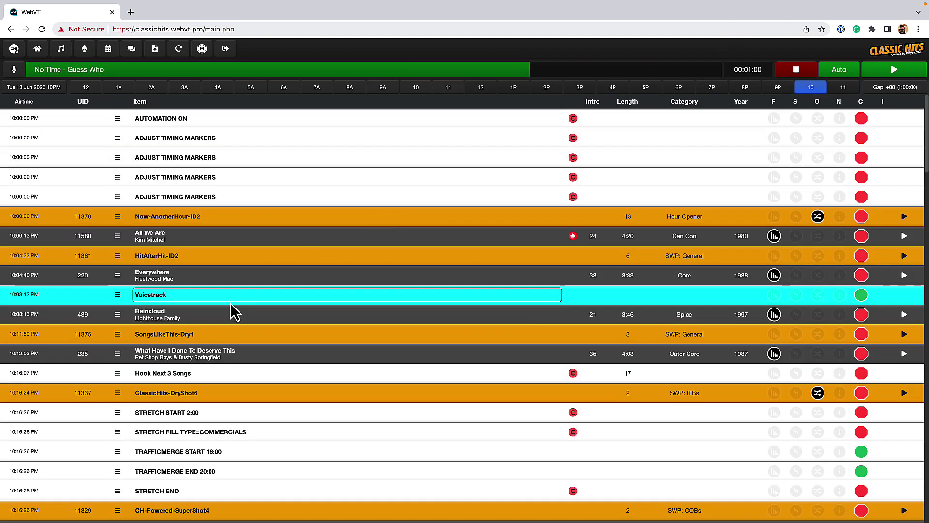
{"action": "left_click", "coordinate": [84, 49]}
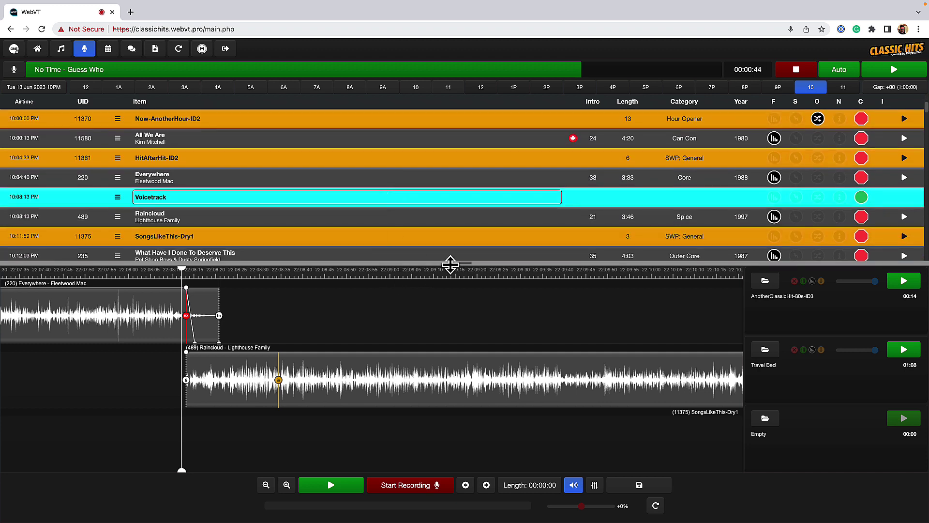
{"action": "left_click_drag", "start_coordinate": [456, 265], "coordinate": [458, 333]}
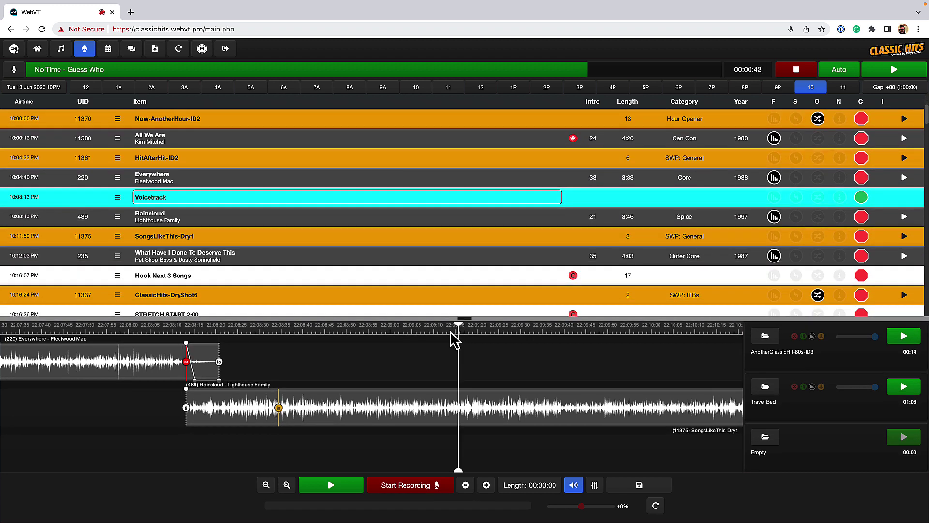
- Record a voicetrack between Everywhere and Raincloud, unmuting the mic over the outro, firing the next song, and stopping the recording
{"action": "left_click", "coordinate": [401, 485]}
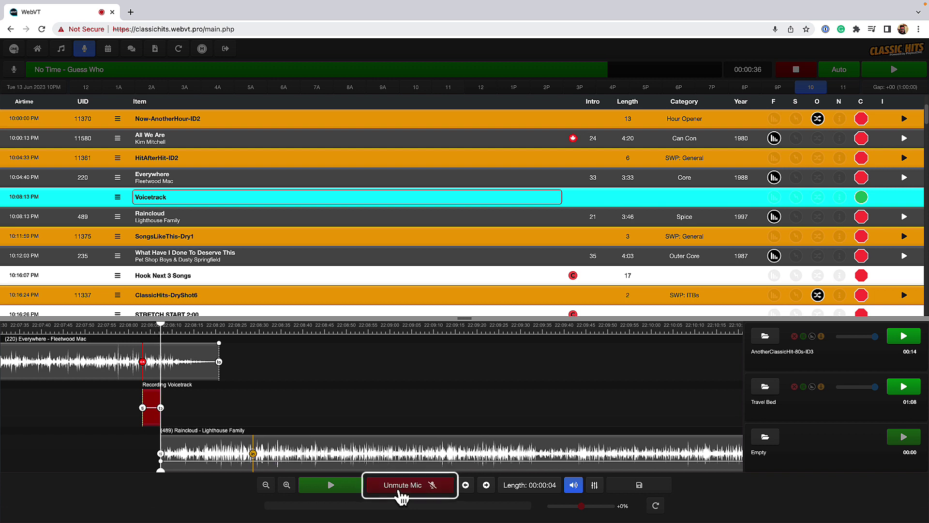
{"action": "left_click", "coordinate": [401, 491]}
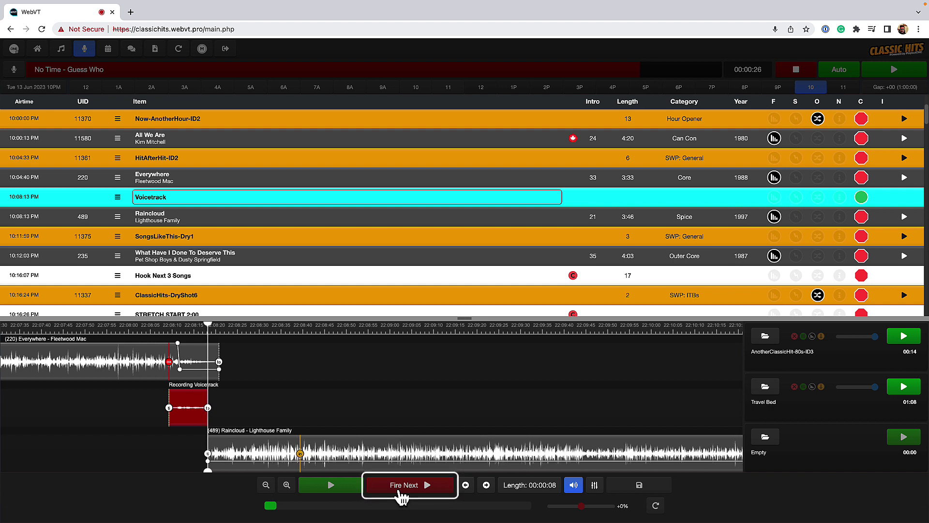
{"action": "left_click", "coordinate": [401, 494]}
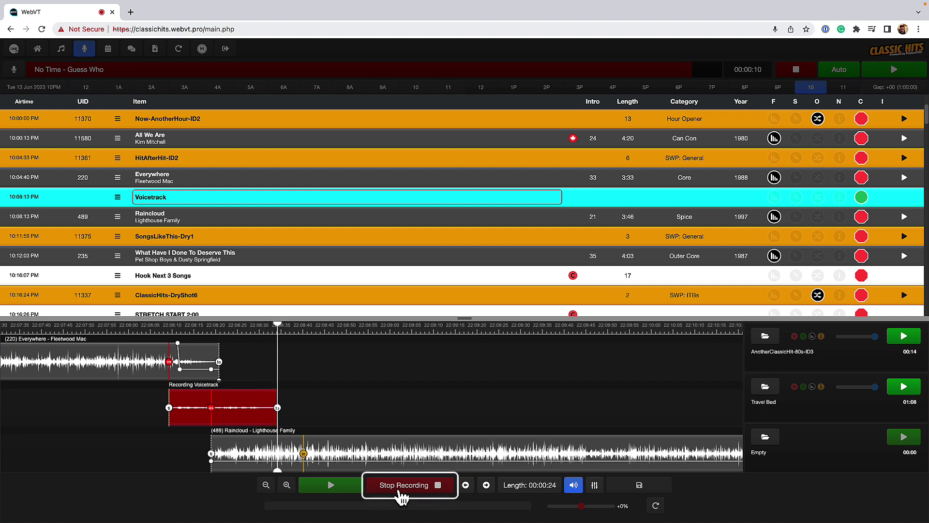
{"action": "left_click", "coordinate": [401, 495]}
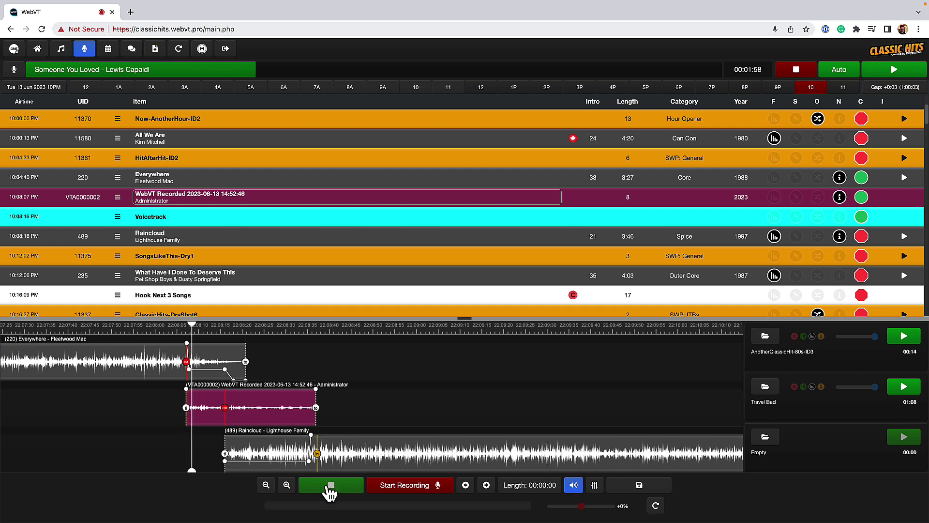
- Stop the preview, shift Raincloud slightly later under the voicetrack, and make Everywhere's fade-down more gradual
{"action": "left_click", "coordinate": [331, 487]}
{"action": "left_click_drag", "start_coordinate": [309, 454], "coordinate": [314, 454]}
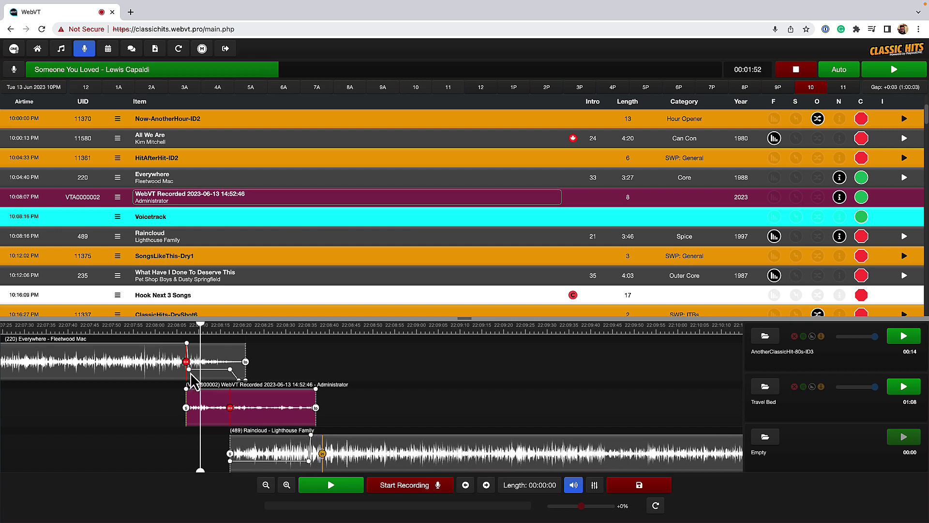
{"action": "left_click_drag", "start_coordinate": [189, 369], "coordinate": [215, 370]}
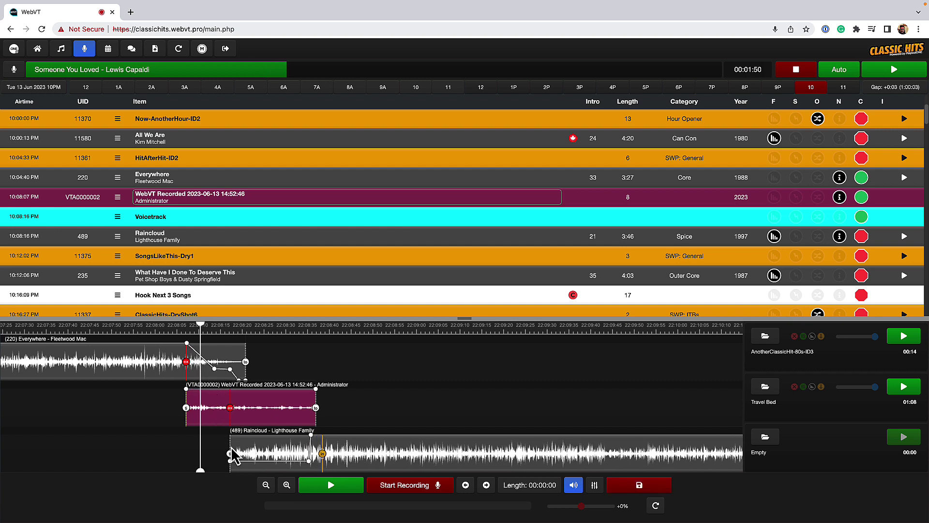
- Preview the mix from Raincloud's start and move the end of its ducked section slightly earlier
{"action": "left_click", "coordinate": [228, 455]}
{"action": "left_click", "coordinate": [332, 491]}
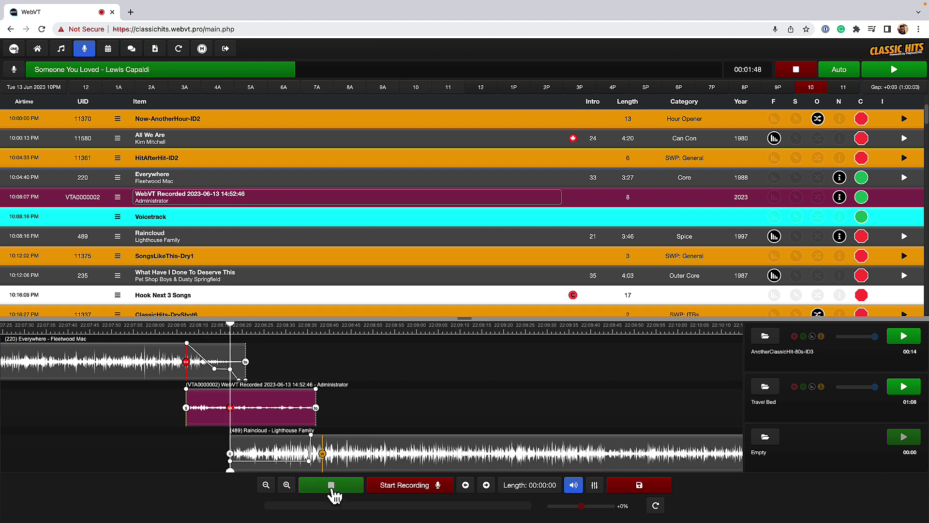
{"action": "mouse_move", "coordinate": [309, 460]}
{"action": "left_mouse_down"}
{"action": "mouse_move", "coordinate": [270, 466]}
{"action": "mouse_move", "coordinate": [231, 454]}
{"action": "mouse_move", "coordinate": [265, 460]}
{"action": "mouse_move", "coordinate": [265, 483]}
{"action": "mouse_move", "coordinate": [304, 455]}
{"action": "mouse_move", "coordinate": [306, 467]}
{"action": "left_mouse_up"}
{"action": "left_click", "coordinate": [270, 440]}
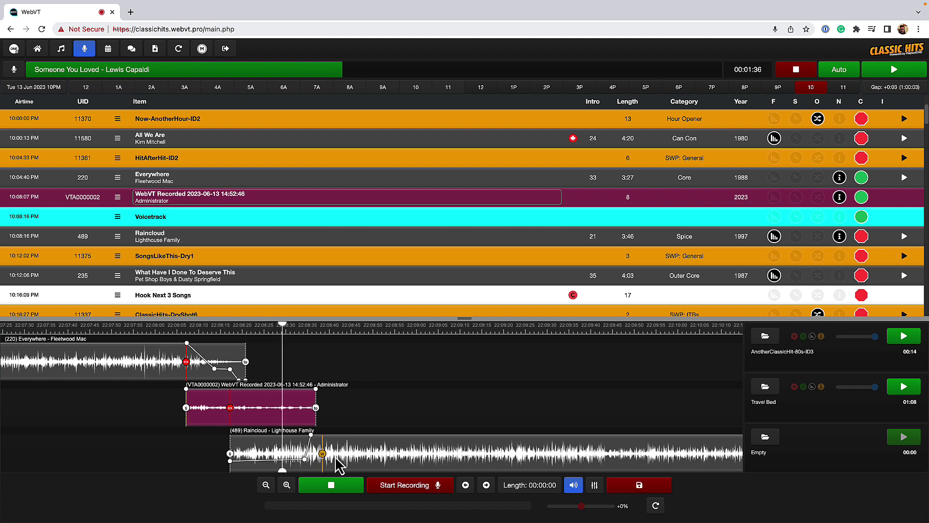
- Move Raincloud earlier, delay its volume rise until the voicetrack's end, and save the segue
{"action": "left_click_drag", "start_coordinate": [336, 463], "coordinate": [327, 464]}
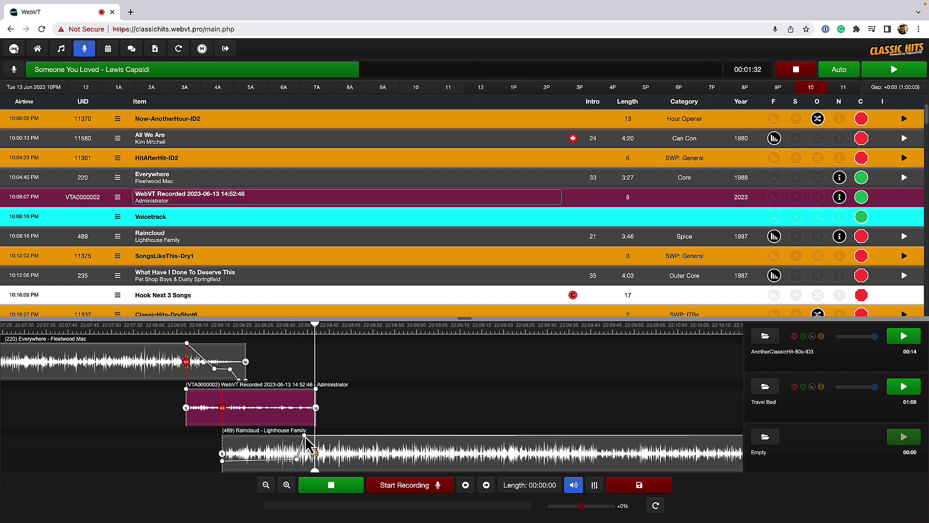
{"action": "left_click_drag", "start_coordinate": [303, 434], "coordinate": [312, 462]}
{"action": "left_click", "coordinate": [292, 363]}
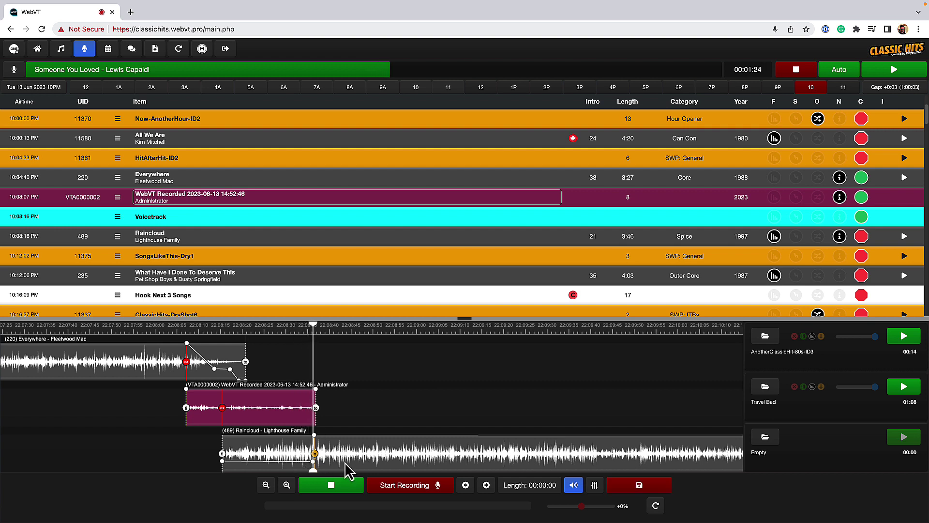
{"action": "left_click", "coordinate": [333, 486]}
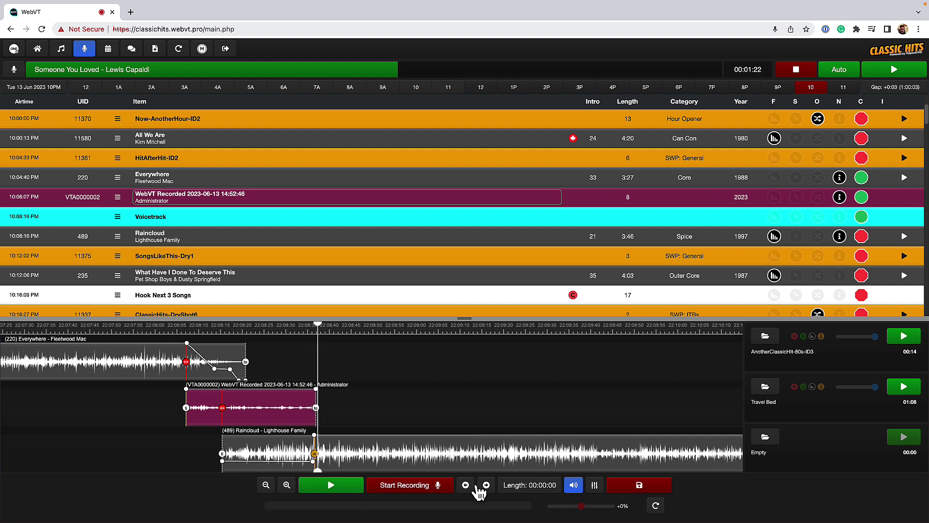
{"action": "left_click", "coordinate": [625, 490]}
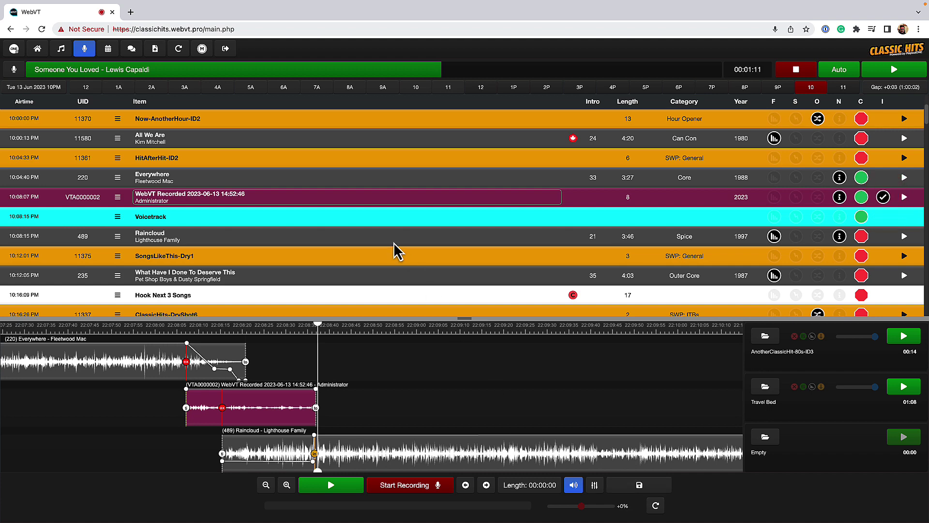
- Load the Voicetrack slot between Band On The Run and Faith in the recorder
{"action": "scroll", "coordinate": [393, 242], "scroll_direction": "down", "scroll_amount": 10}
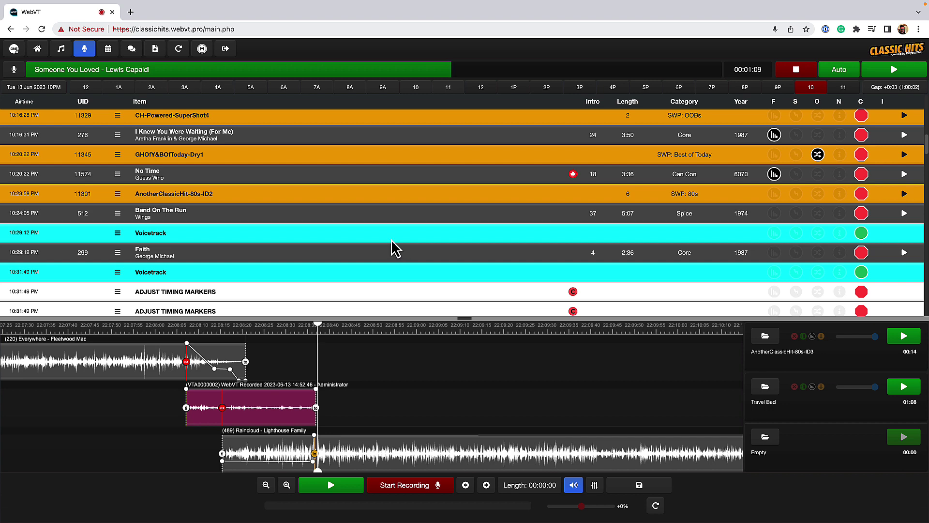
{"action": "left_click", "coordinate": [390, 237]}
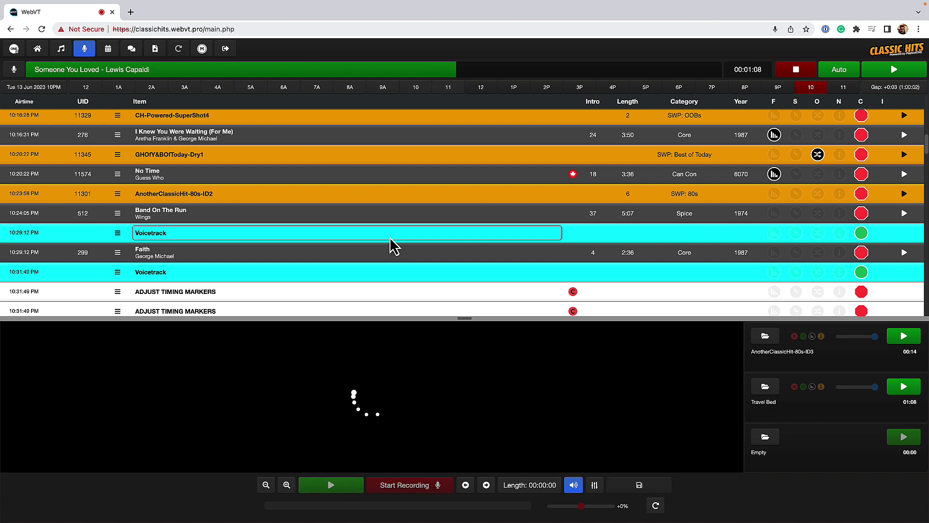